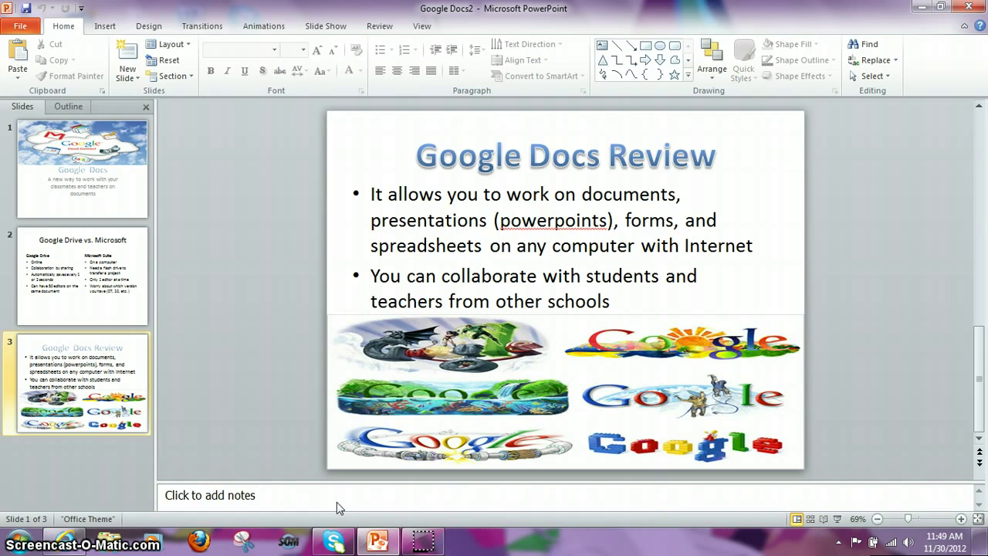
Minimize the PowerPoint presentation to reveal the desktop
click(922, 6)
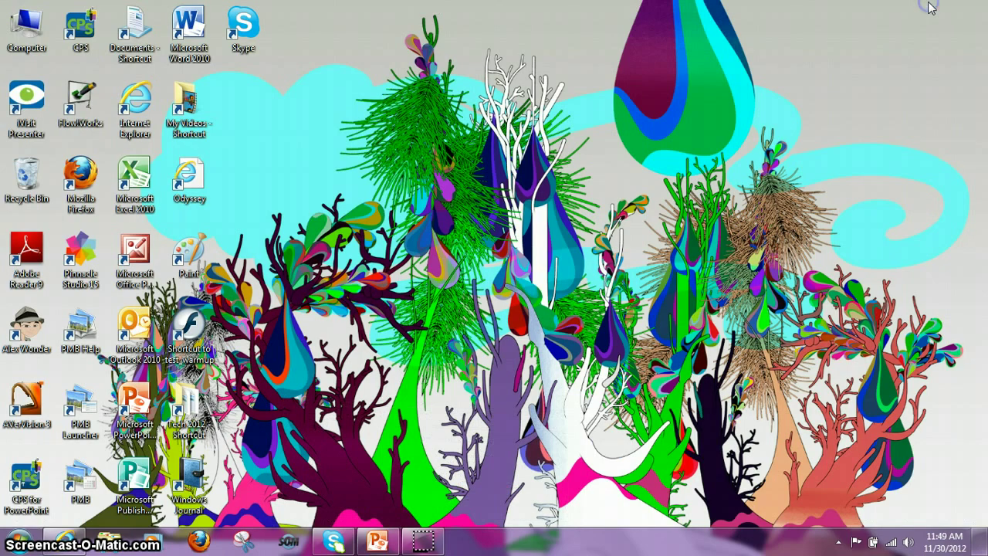
Start Word 2010 with a blank document, type 'This is a test.', and close it
double_click(188, 30)
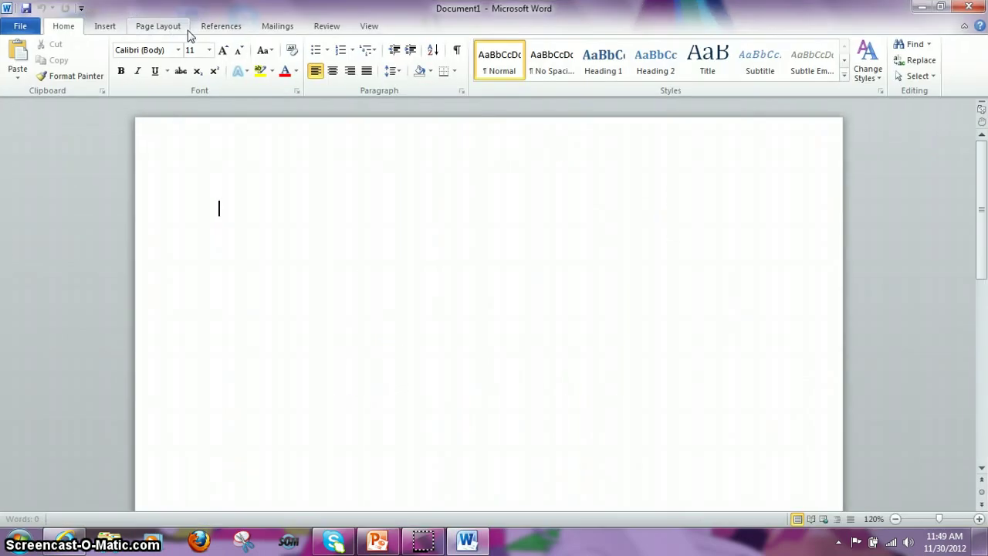
click(242, 247)
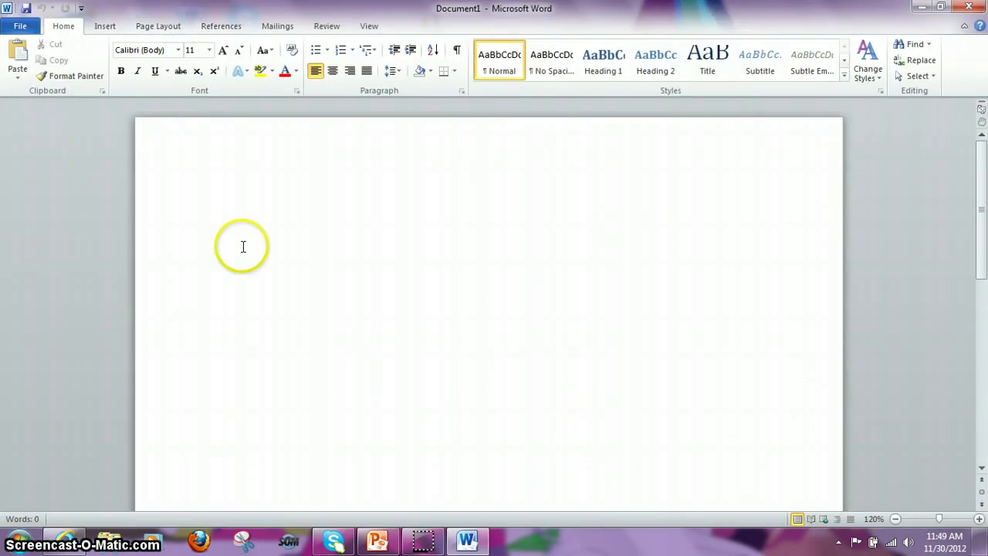
click(270, 231)
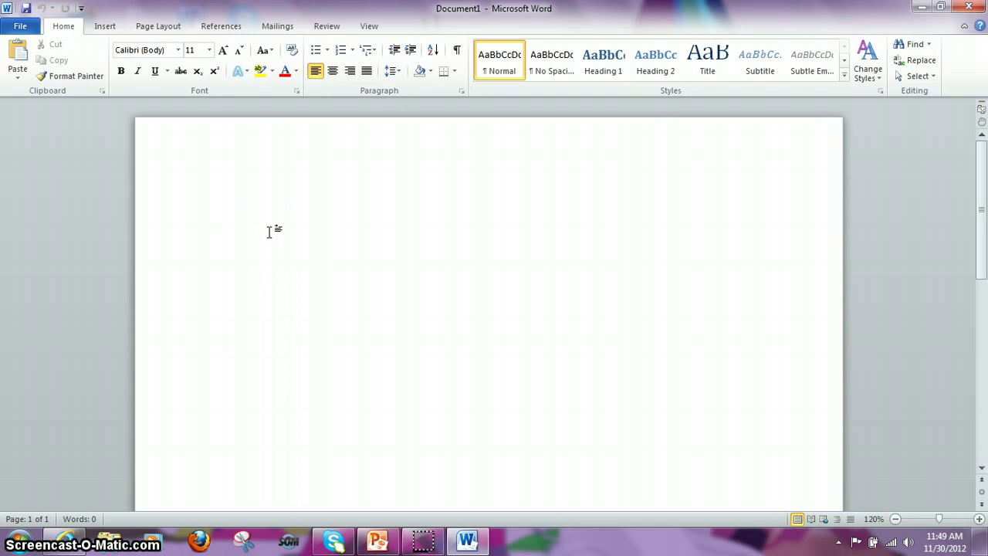
text(This is a test.)
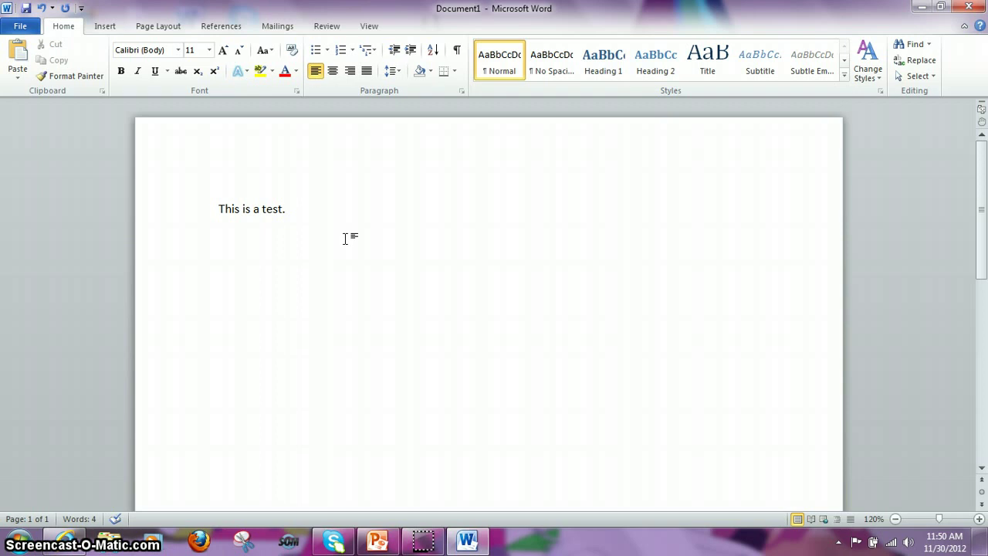
click(971, 7)
Discard the Word document and start a new PowerPoint presentation titled 'Text Features'
click(492, 286)
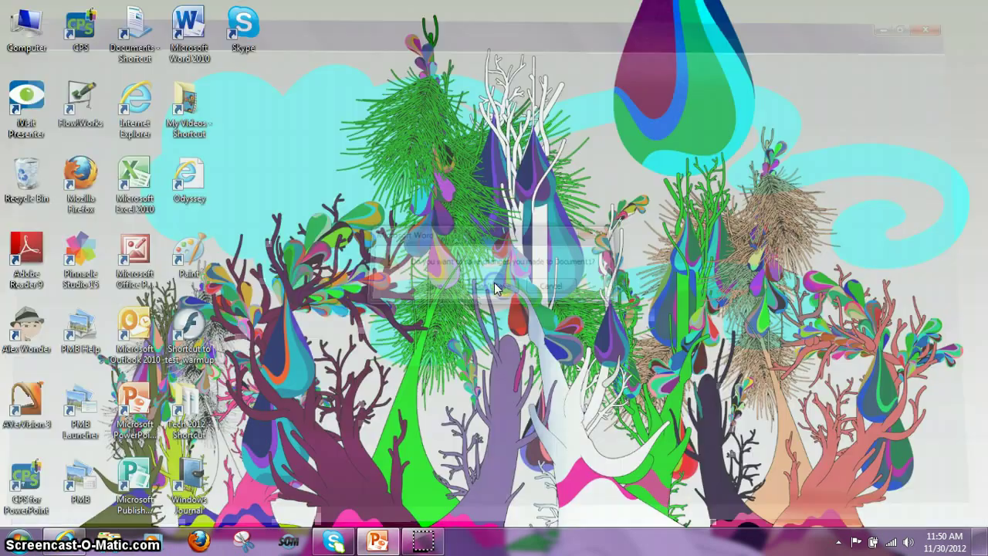
double_click(136, 398)
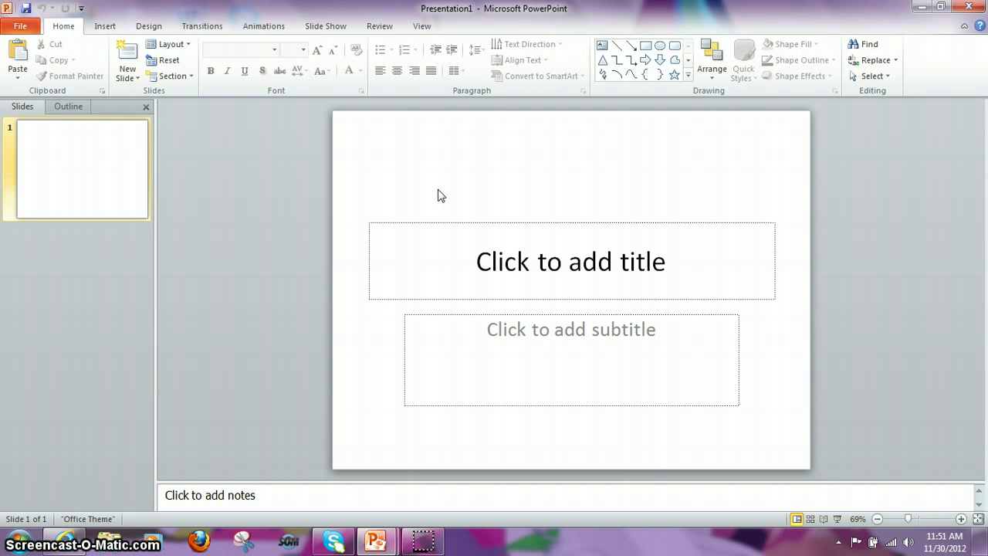
click(571, 261)
text(Text F)
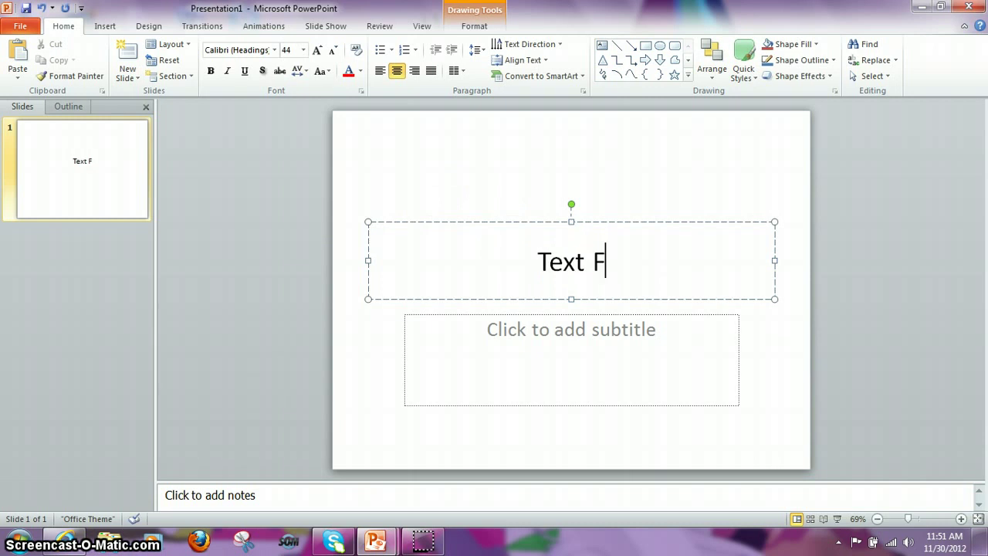
text(eatures)
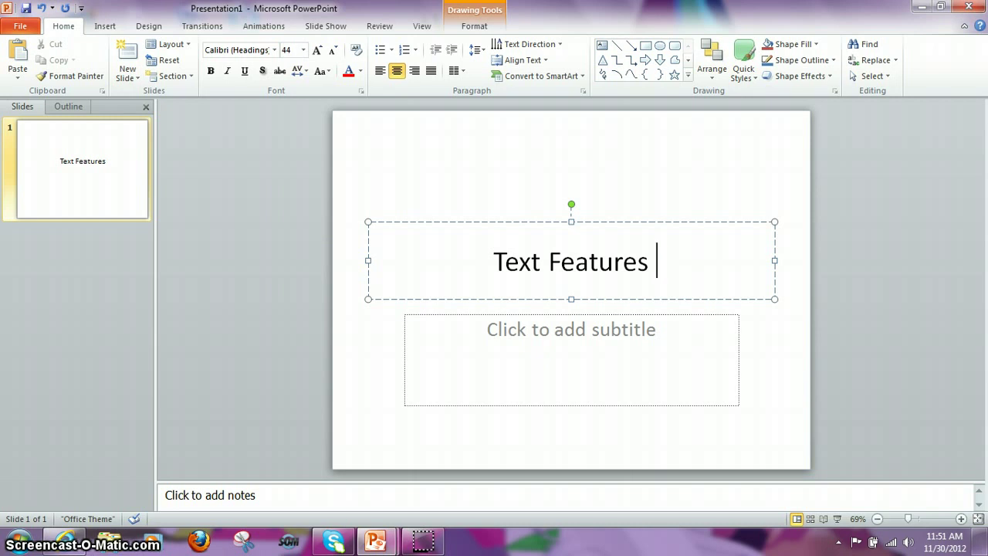
Check the File tab's information view, return to Home, and close the presentation
click(19, 29)
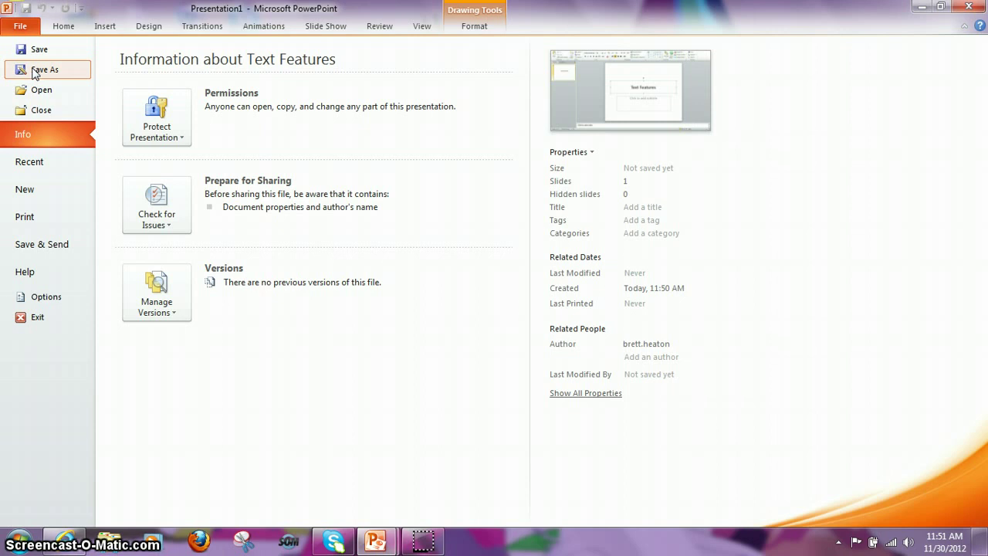
click(62, 28)
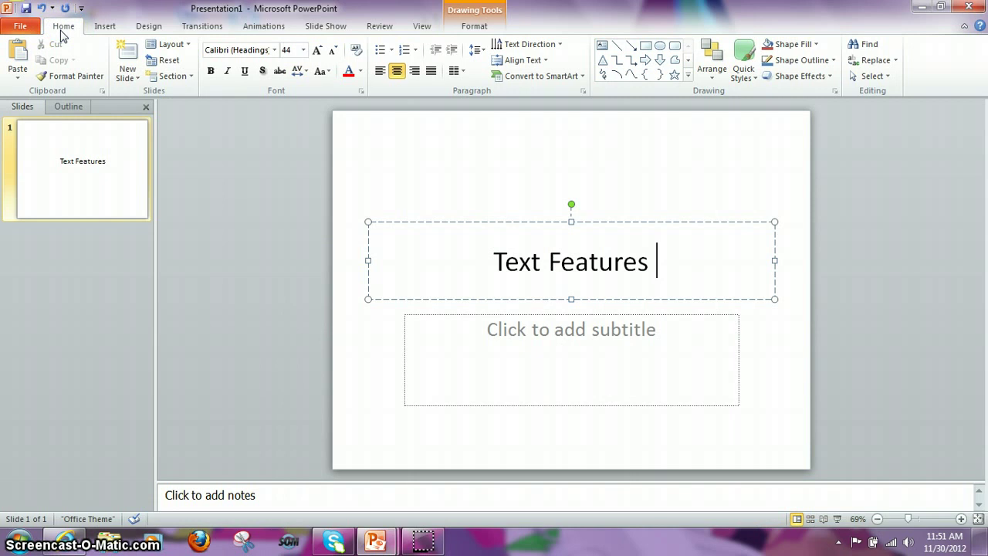
click(969, 6)
Discard the PowerPoint presentation and open Google Drive from the browser's Google favorite
click(484, 290)
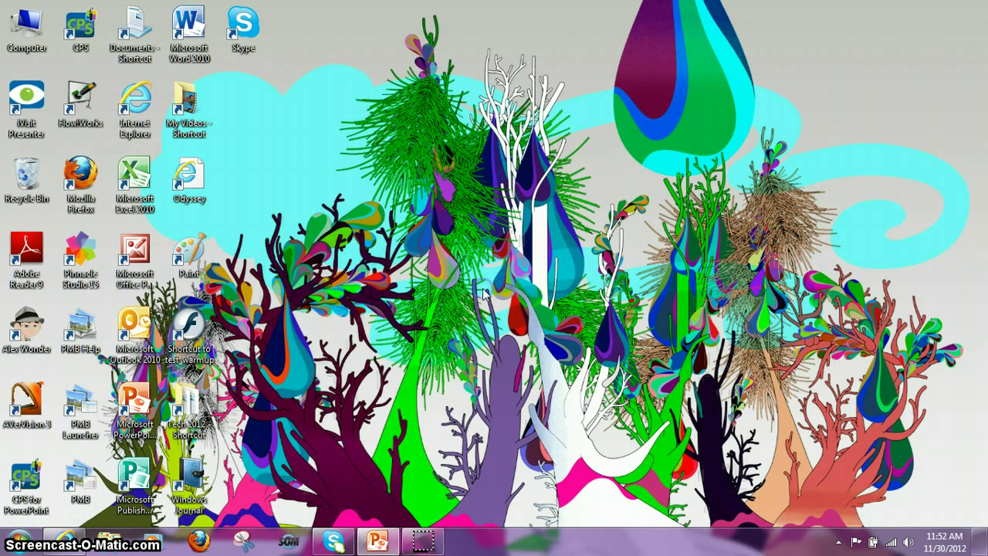
click(68, 542)
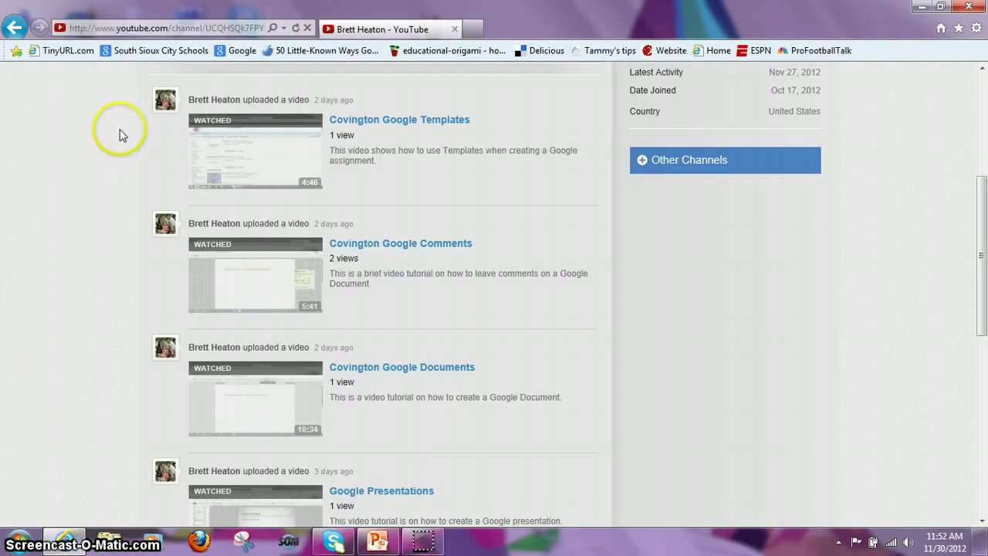
click(241, 51)
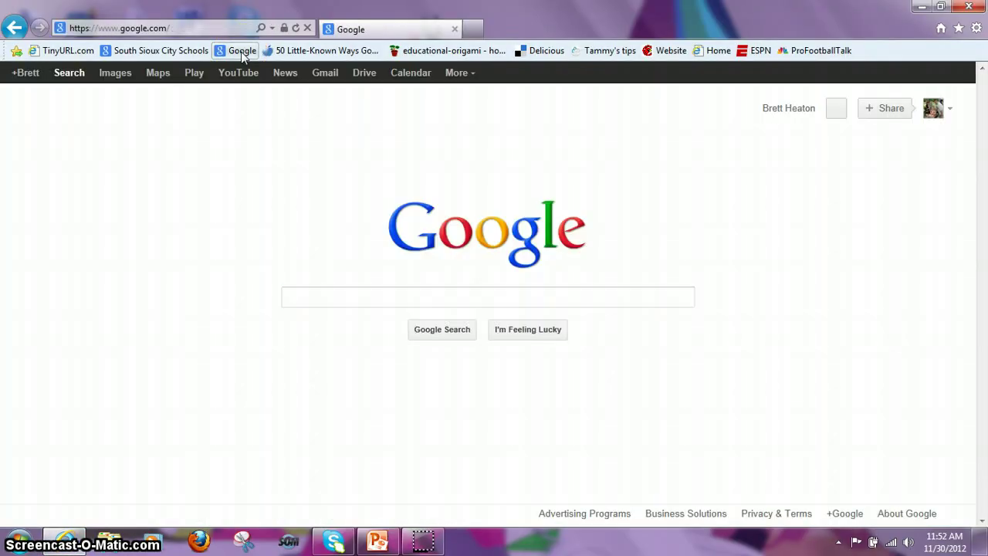
click(365, 73)
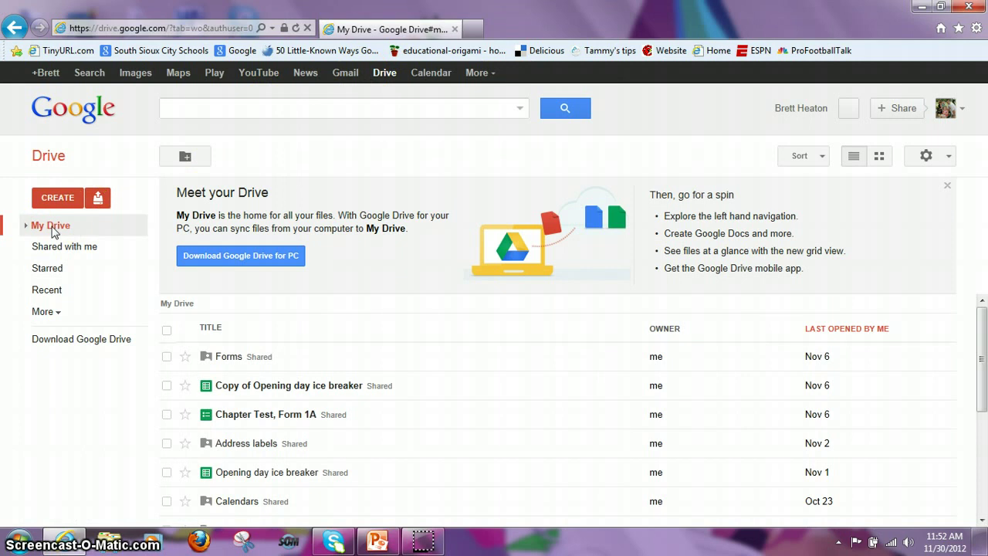
Browse the Shared with me list, then return to My Drive
click(50, 250)
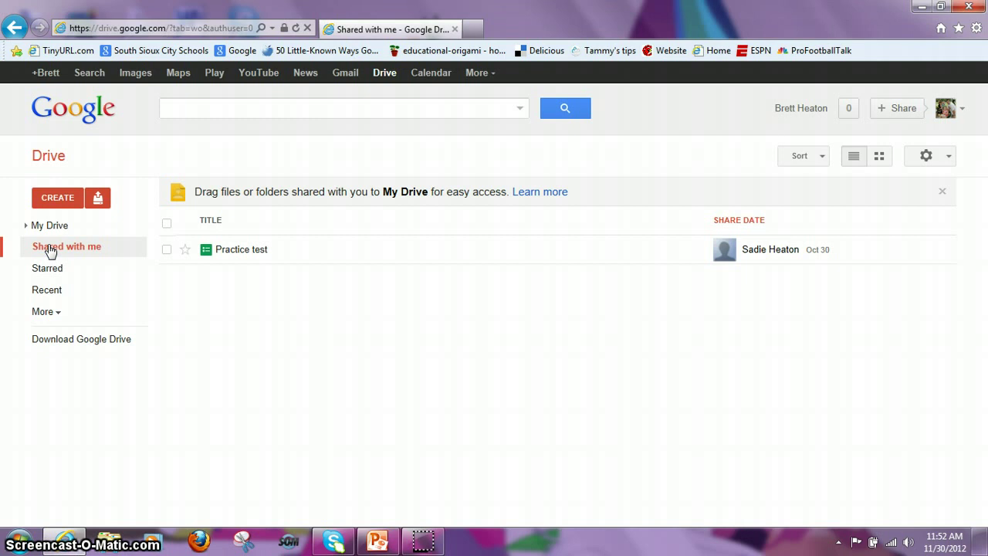
click(49, 227)
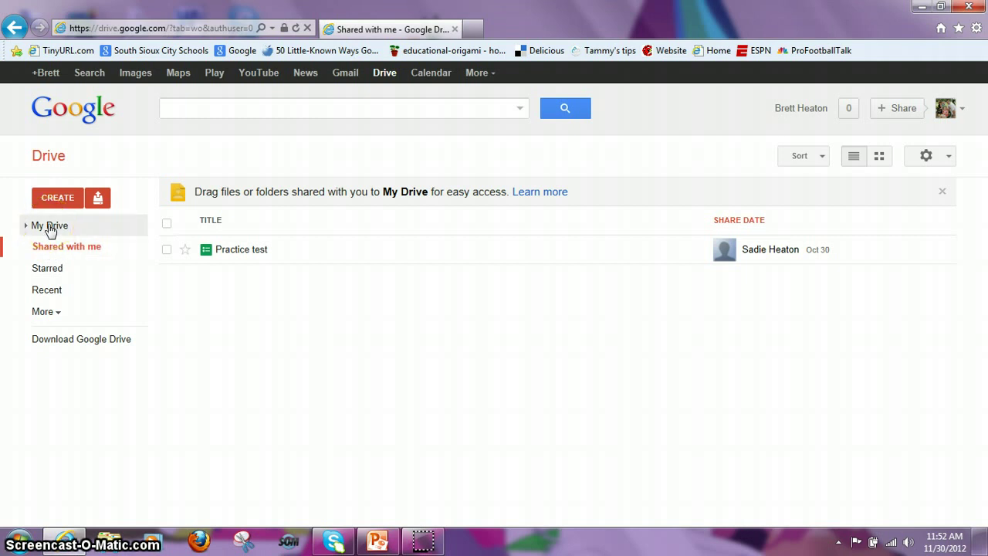
click(51, 246)
click(228, 253)
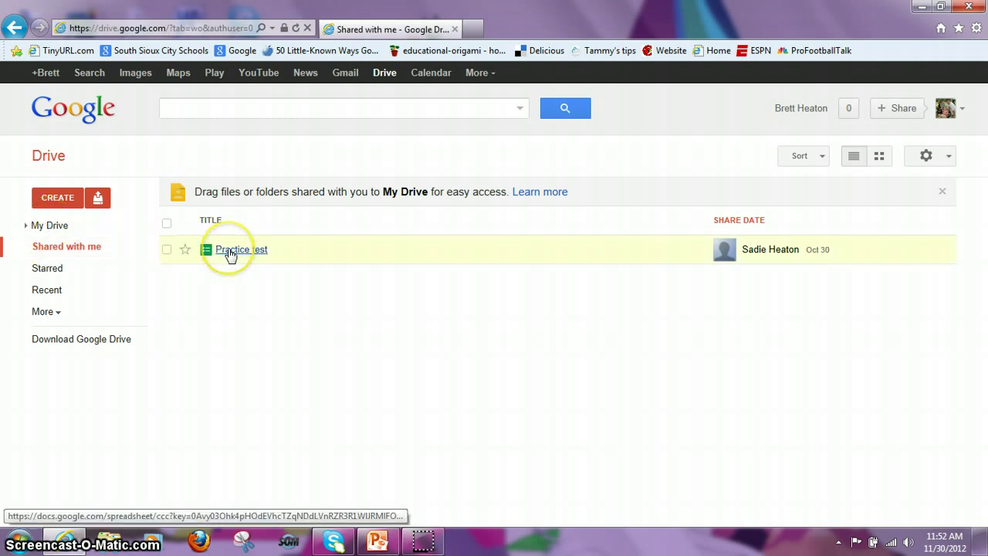
click(48, 229)
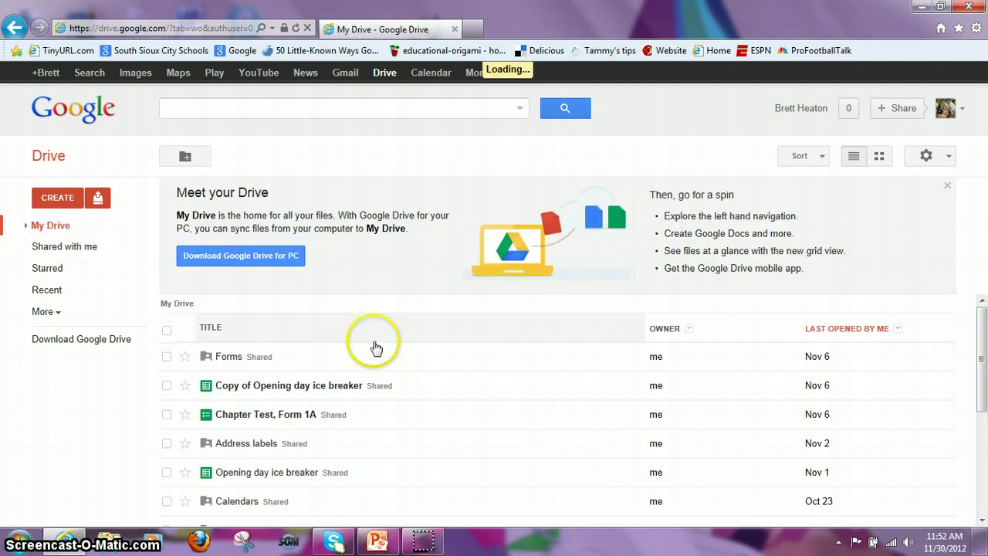
Create a new Google Docs document containing 'This is a test.'
click(55, 199)
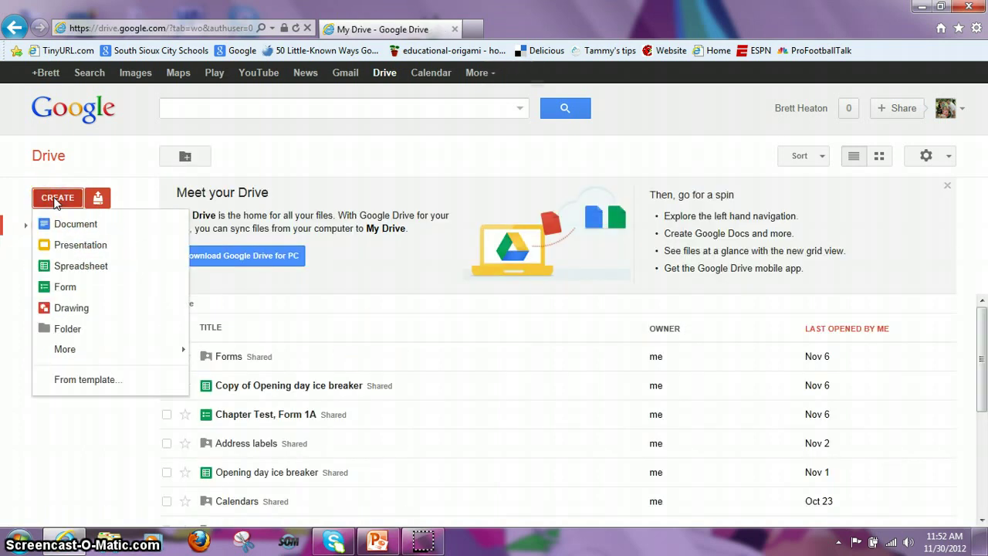
click(66, 224)
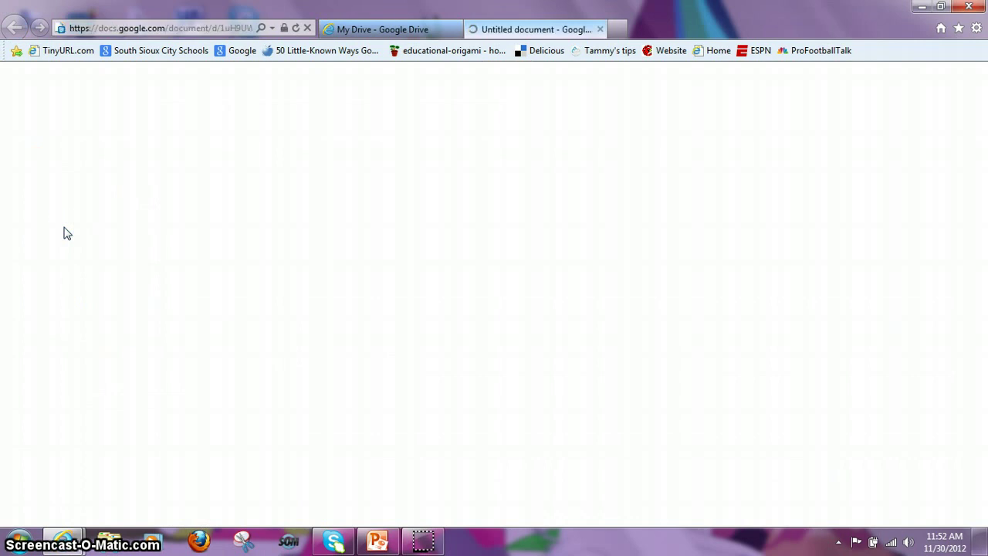
text(This )
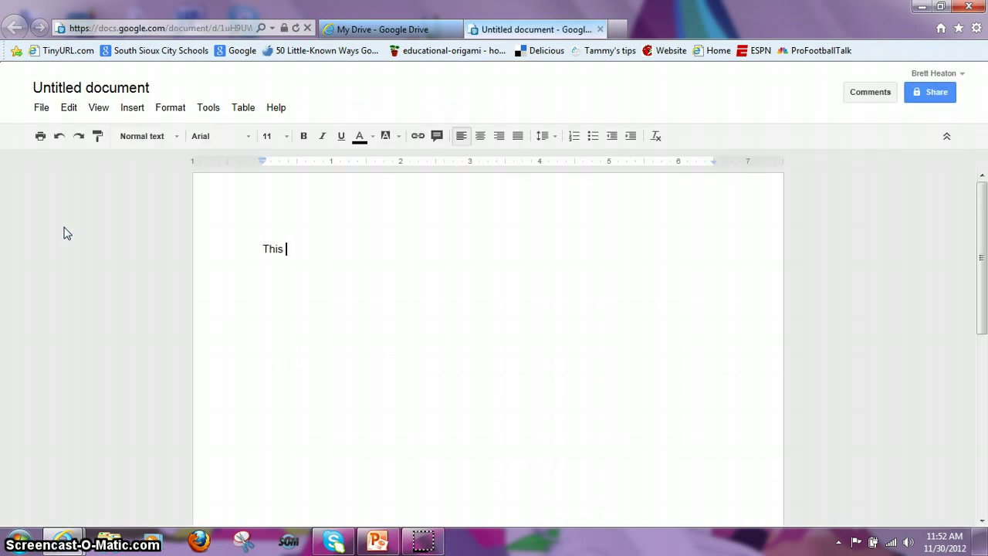
text(is a test.)
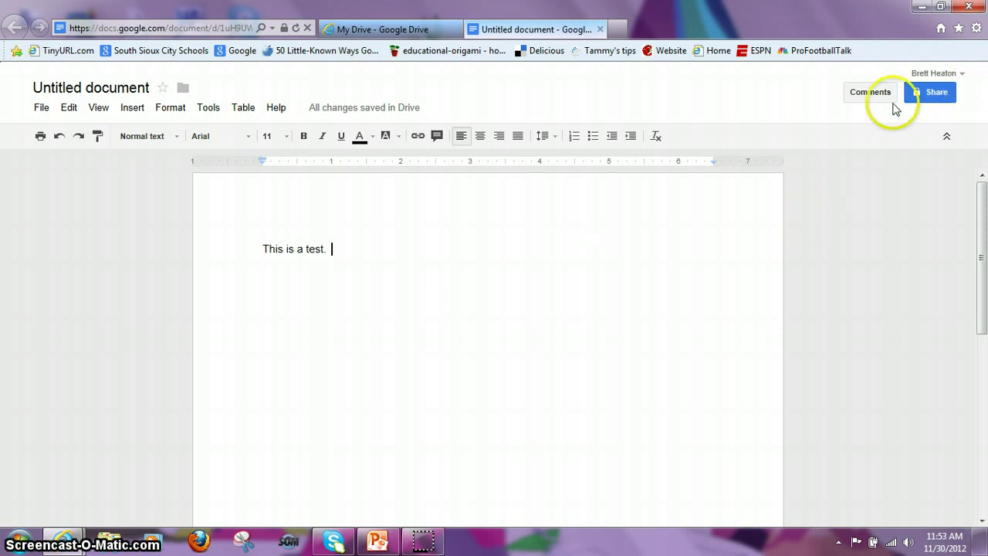
click(932, 93)
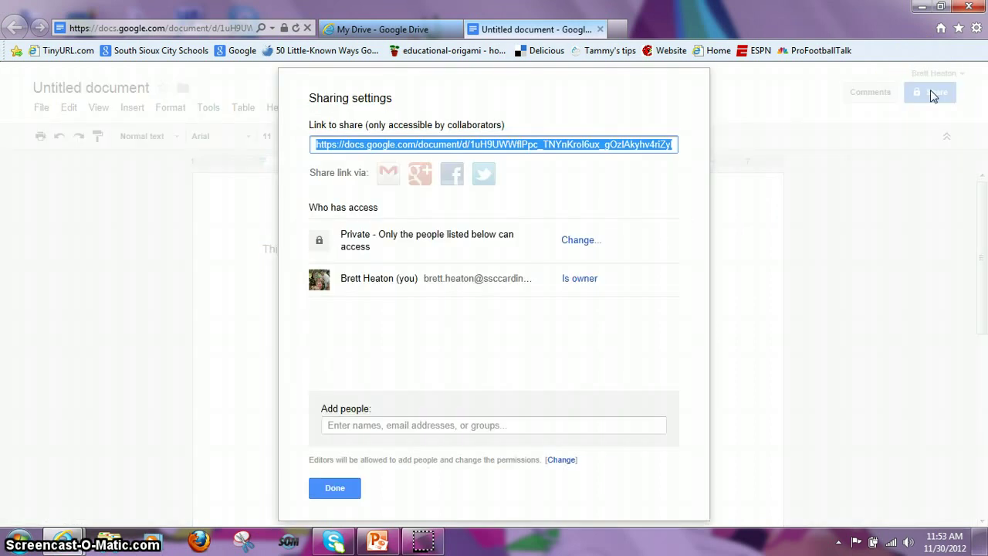
click(581, 240)
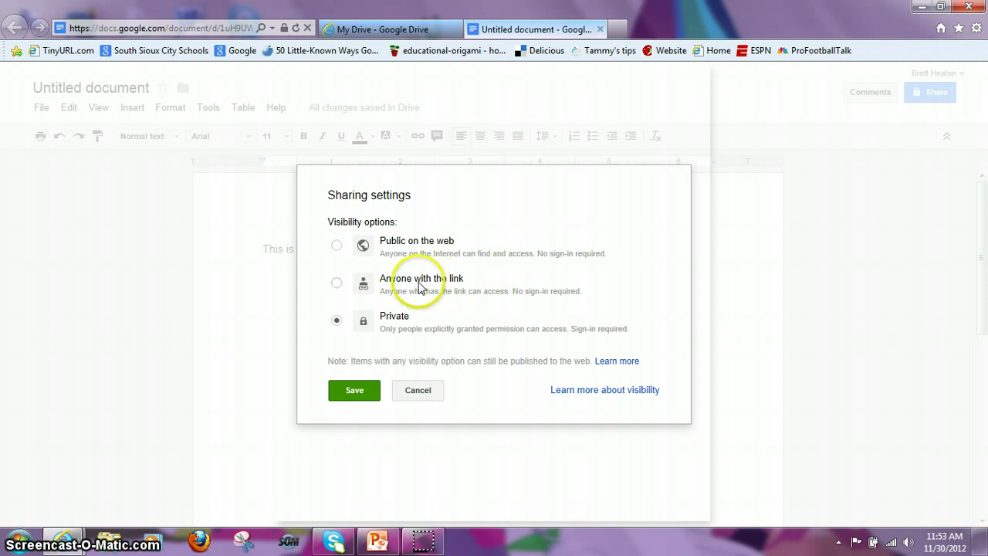
click(435, 392)
click(346, 488)
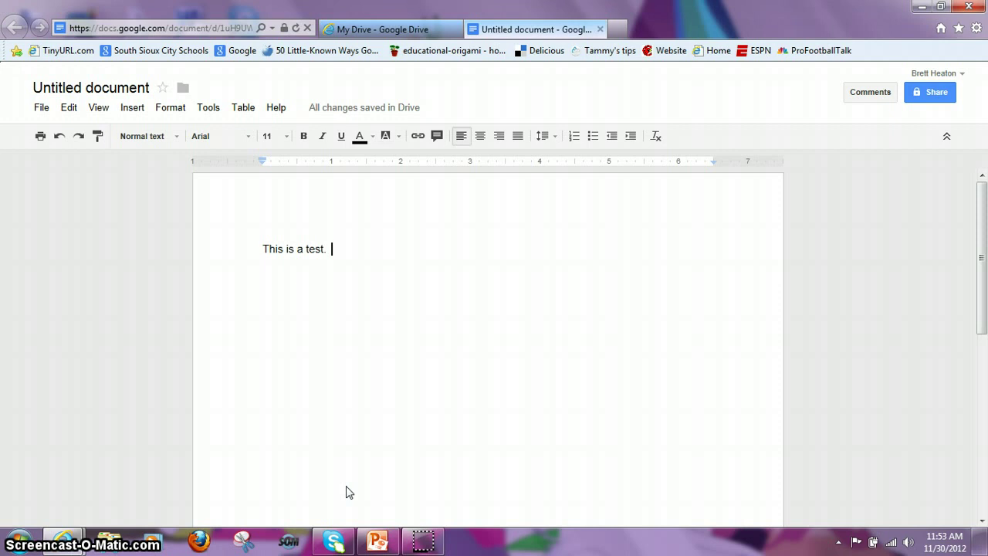
mouse_move(425, 546)
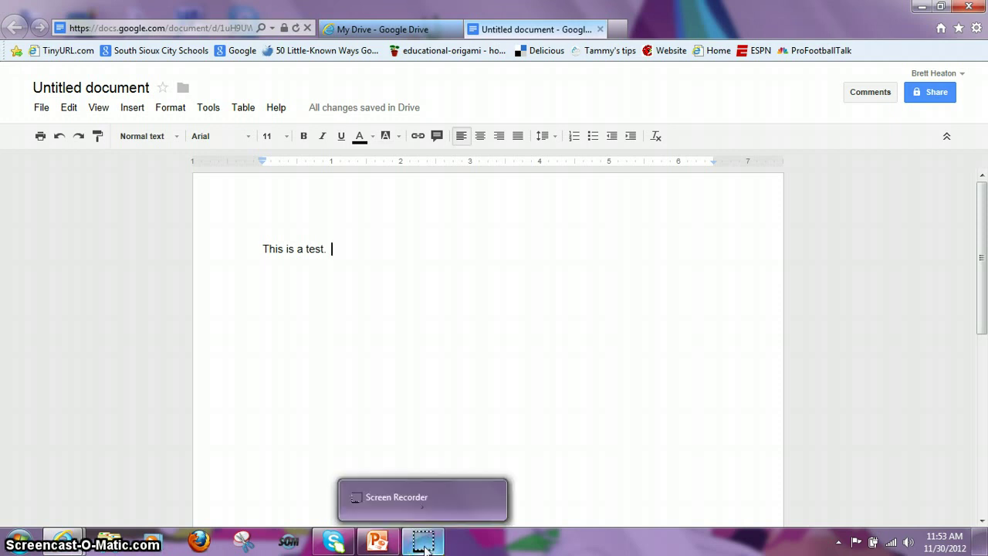